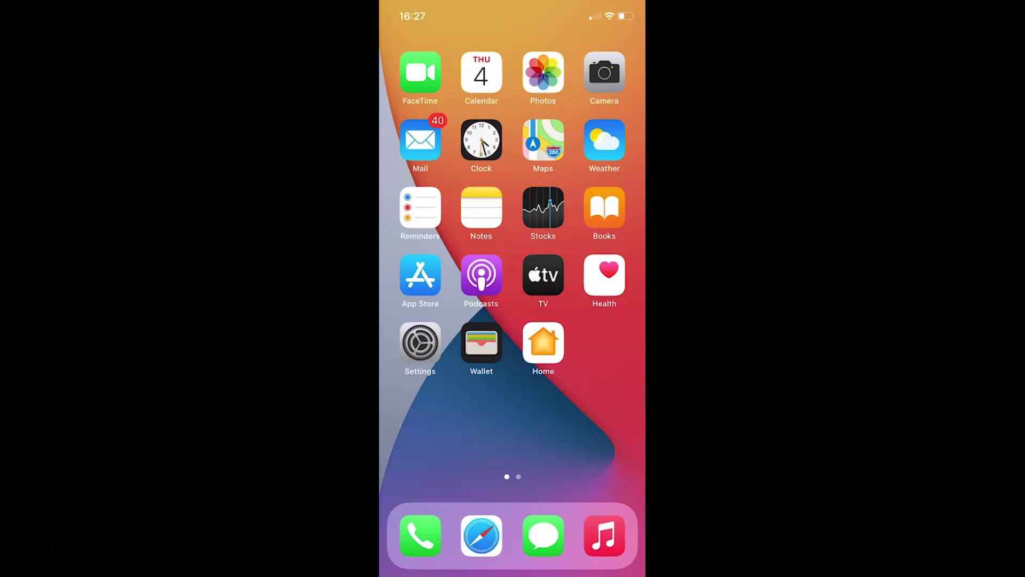
Step: Confirm in General > About that the iPhone XR runs iOS 14.4, then return to General
click(421, 343)
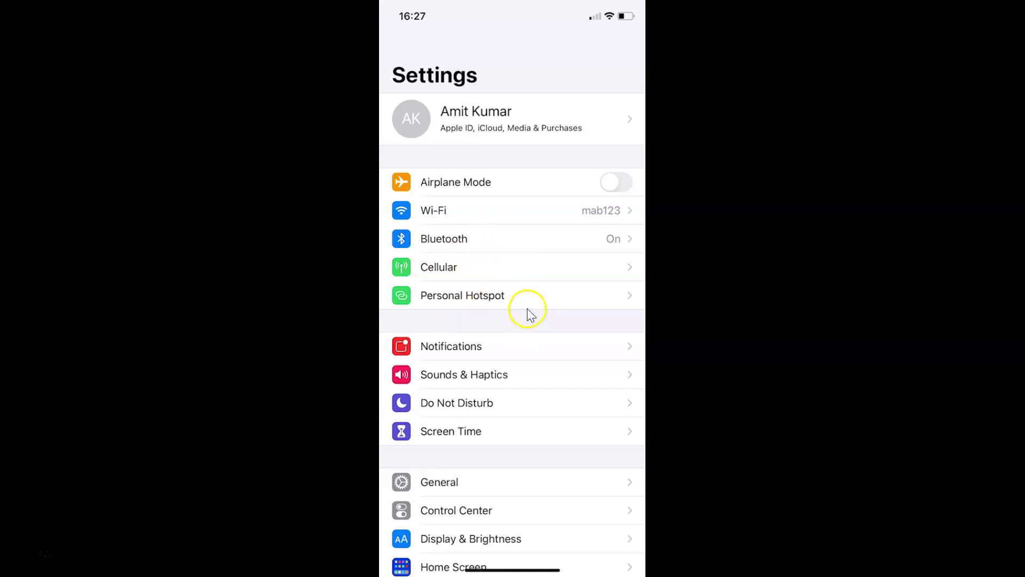
click(451, 487)
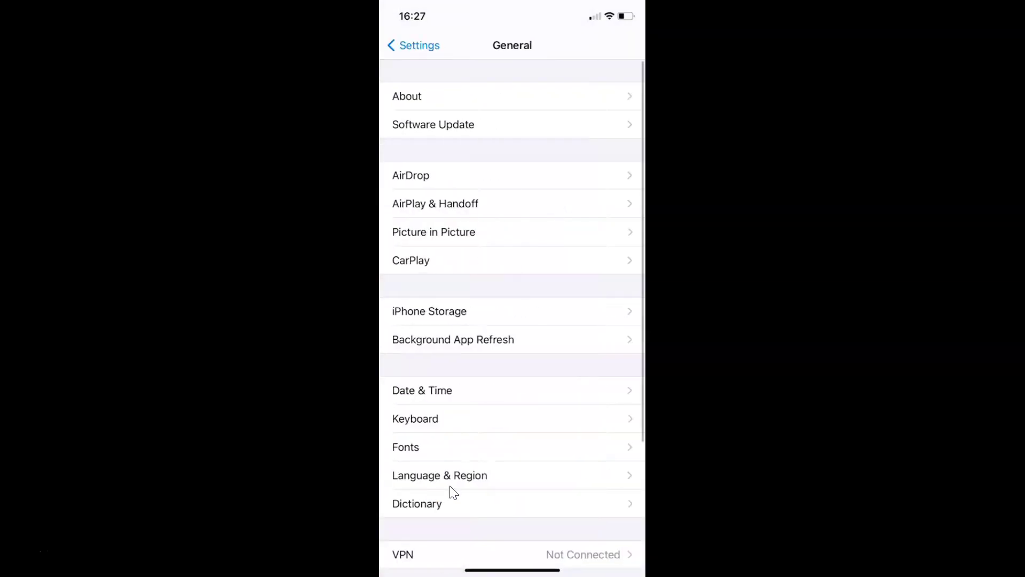
click(412, 106)
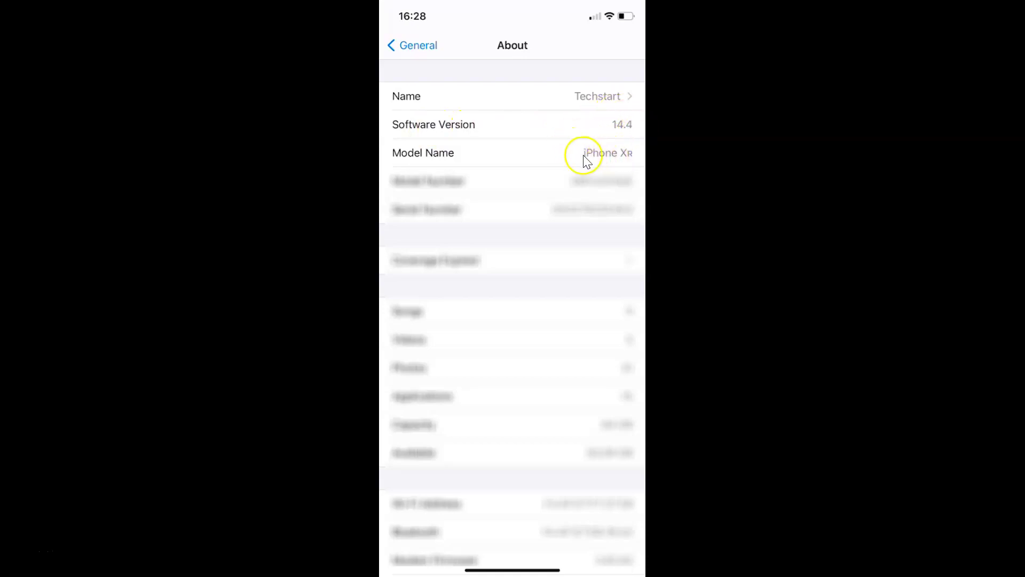
click(423, 45)
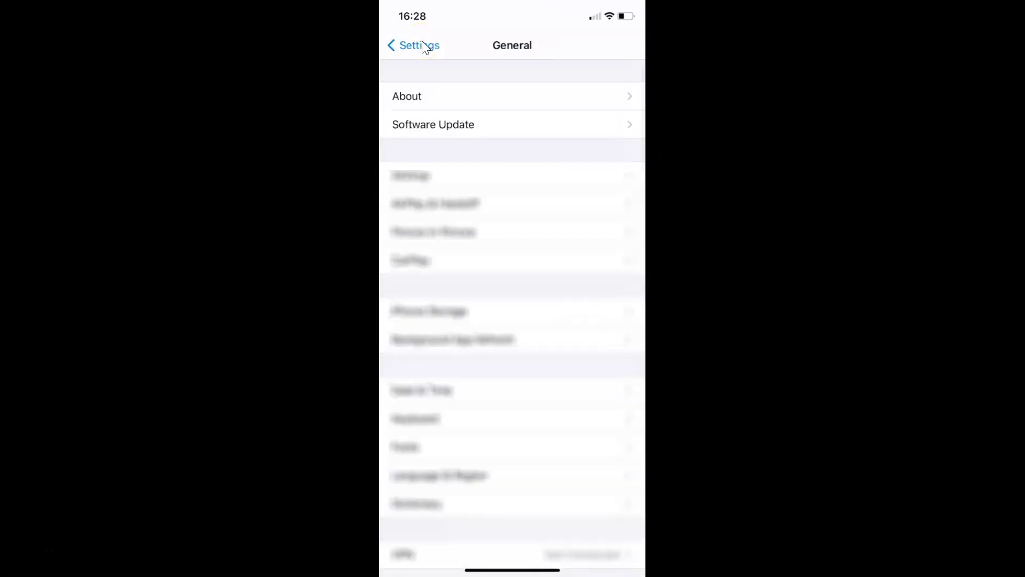
Step: Go from the main Settings list to Accessibility > Touch settings
click(423, 42)
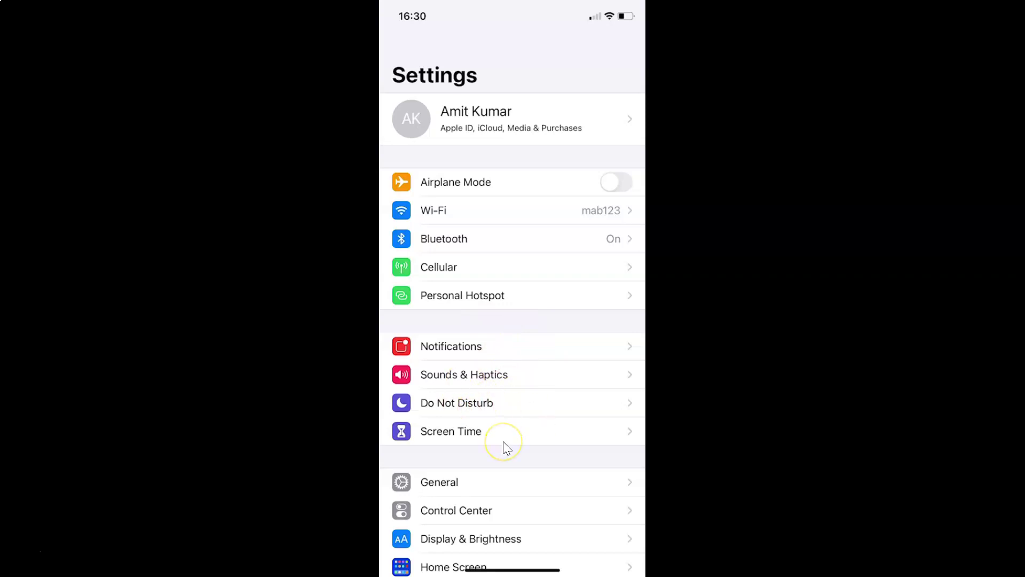
scroll(503, 443, down, 5)
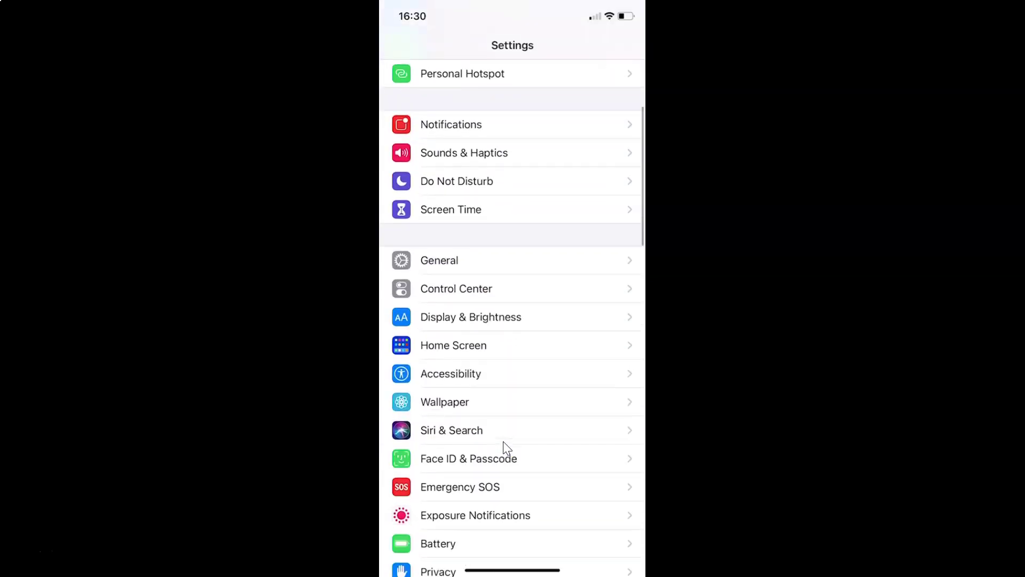
click(462, 371)
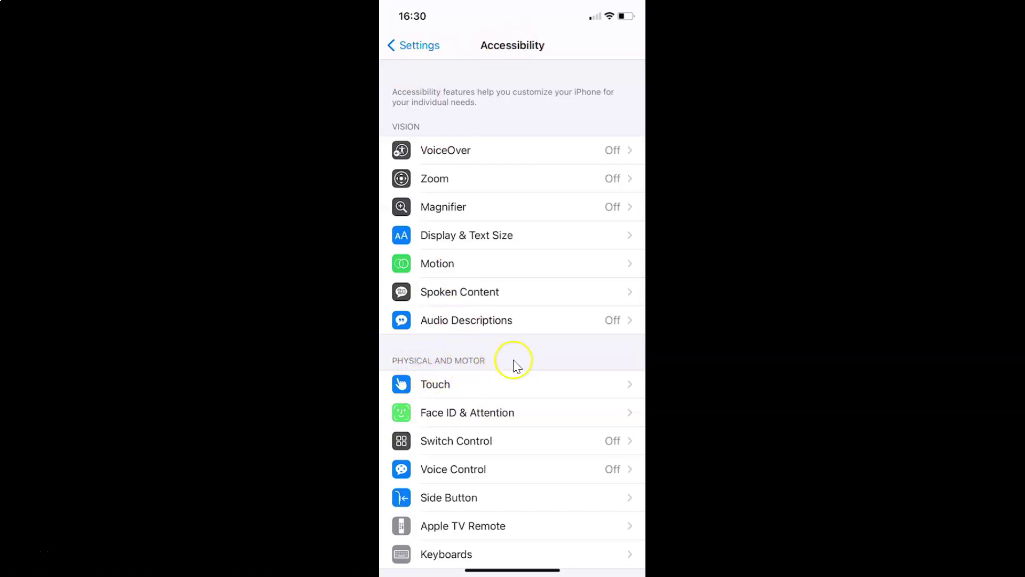
click(441, 394)
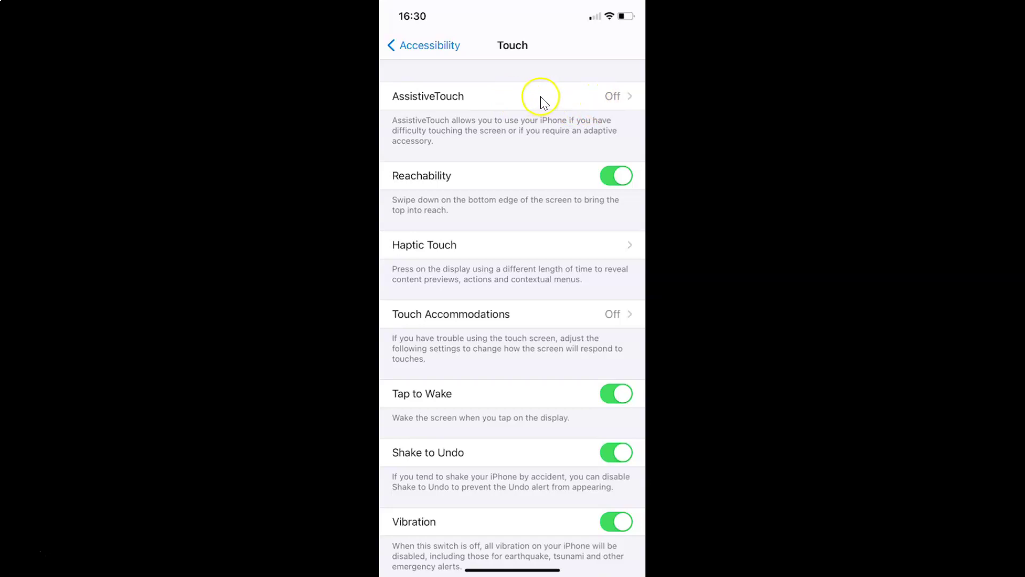
Step: Open the AssistiveTouch page and switch AssistiveTouch on to show its floating button
click(500, 96)
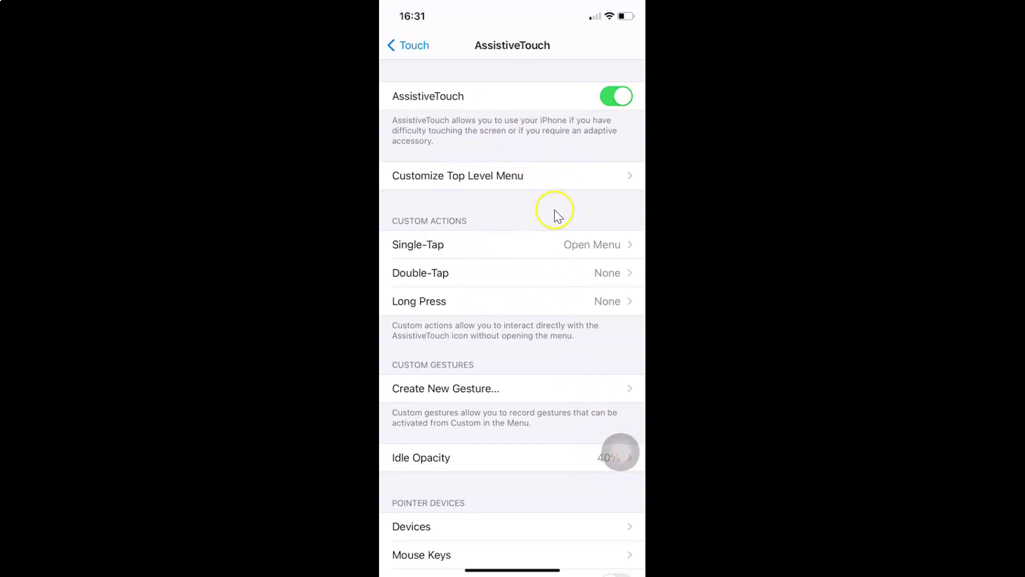
Step: Go to the second home screen page and open the AssistiveTouch menu
key(super+h)
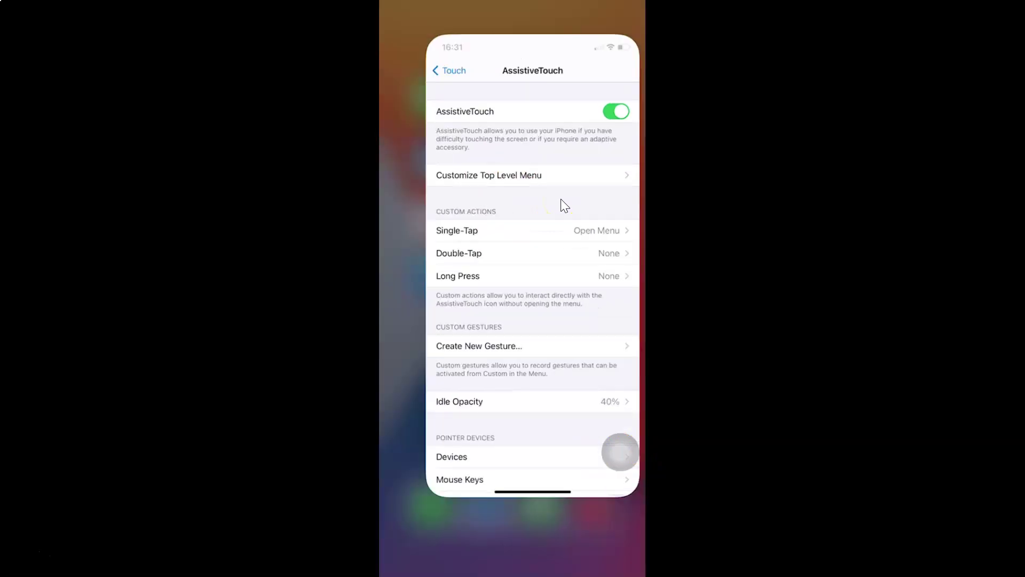
click(541, 233)
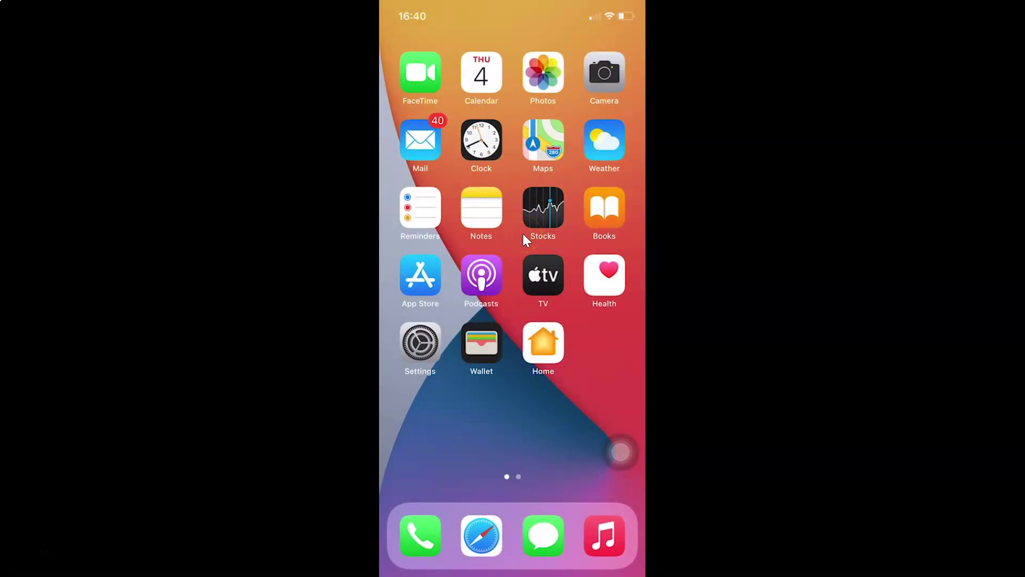
scroll(523, 235, right, 3)
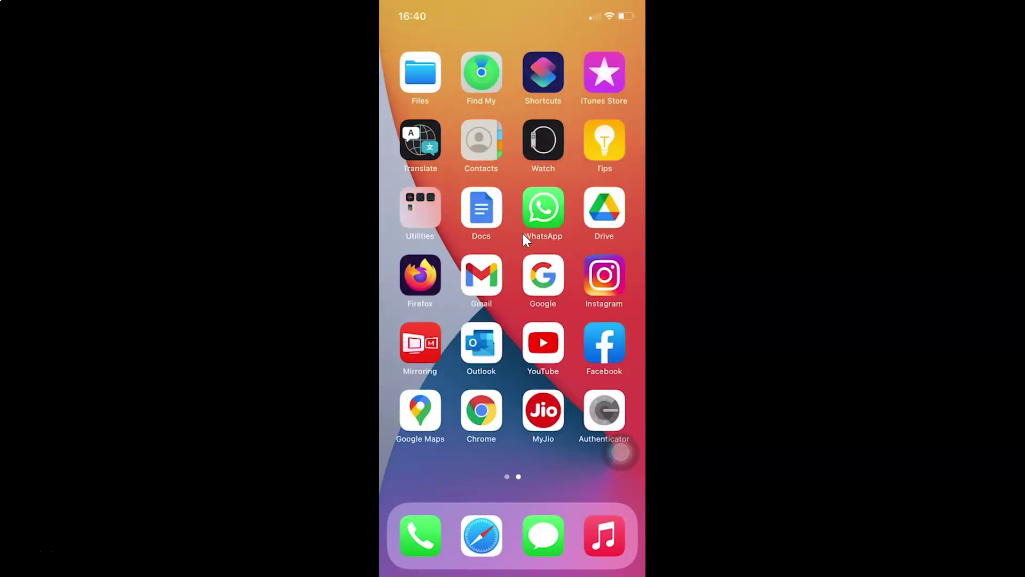
click(555, 272)
click(603, 457)
click(620, 453)
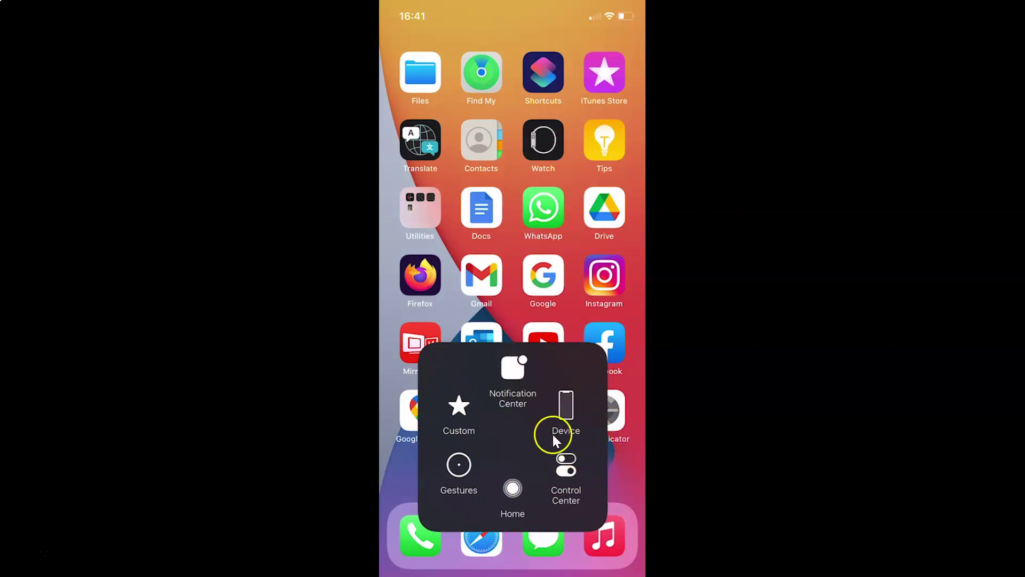
Step: Capture the second home page using AssistiveTouch's Device > More > Screenshot
click(562, 411)
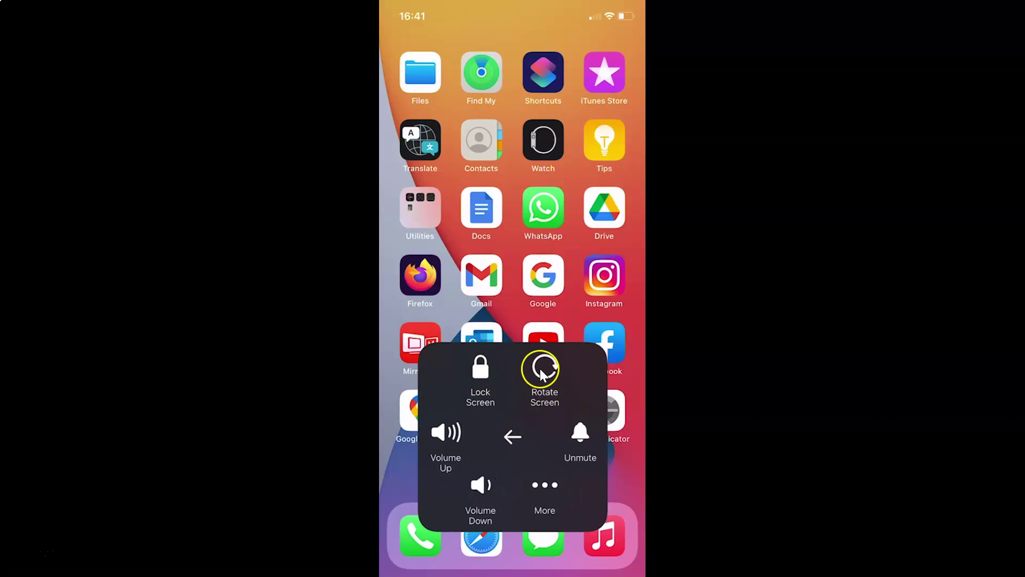
click(546, 486)
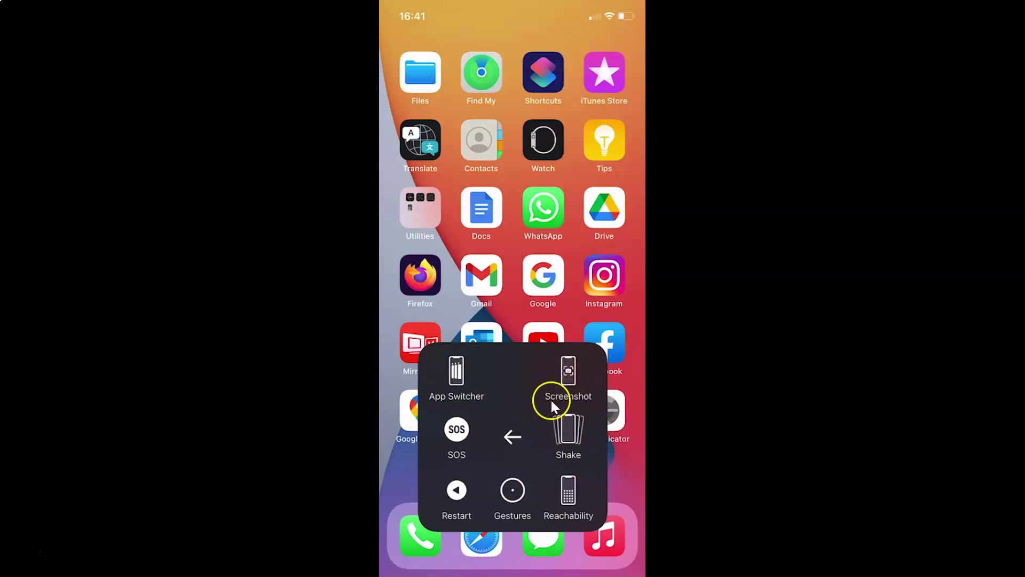
click(569, 374)
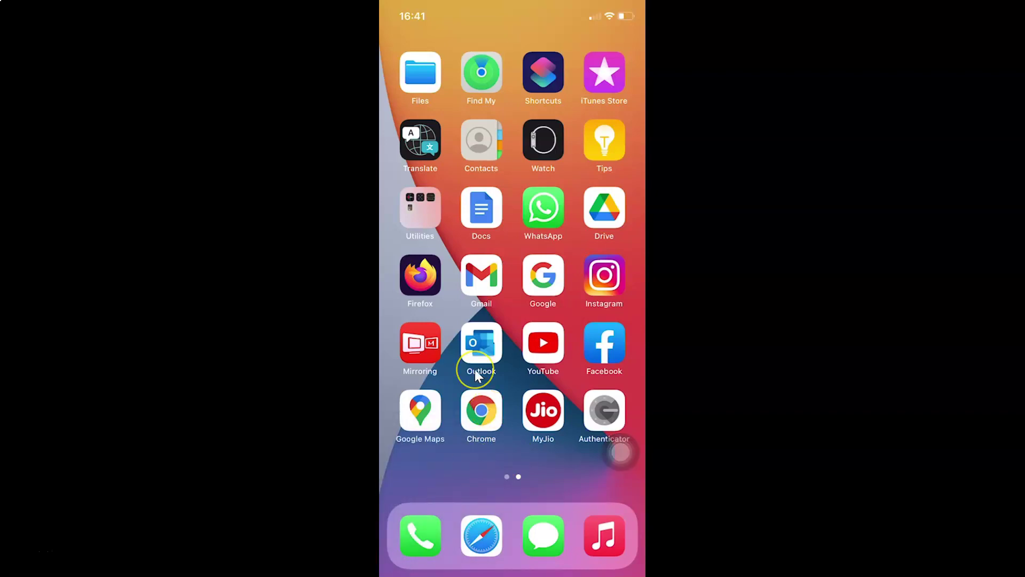
Step: Open the Screenshots album under Media Types in Photos, showing its single capture
scroll(475, 370, left, 3)
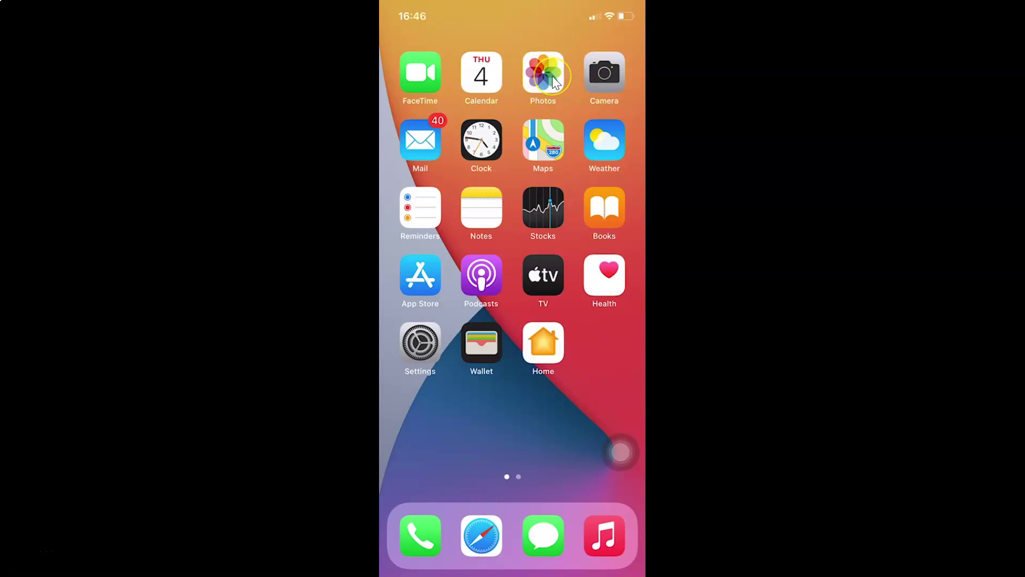
click(553, 79)
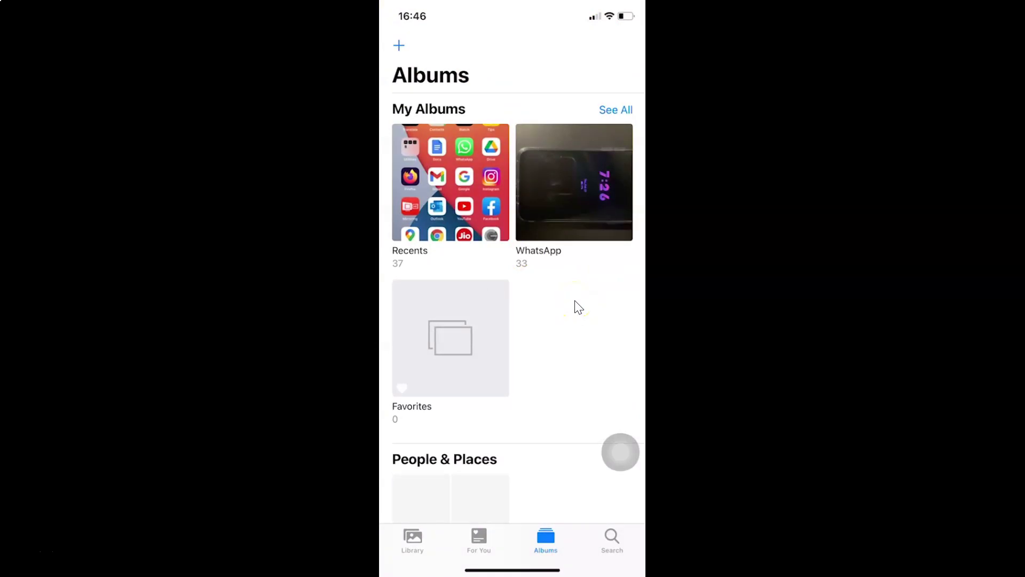
scroll(578, 307, down, 10)
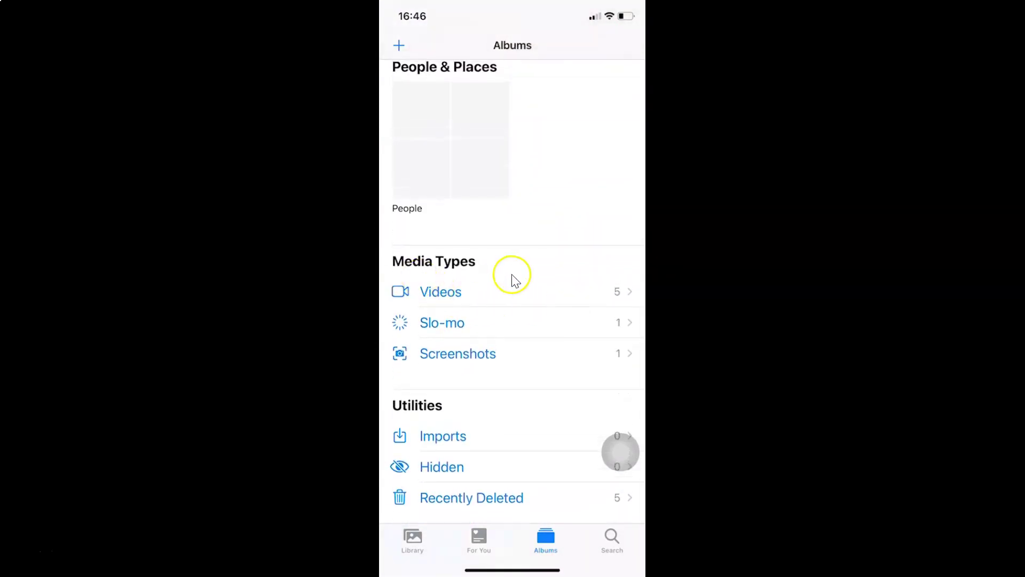
click(474, 358)
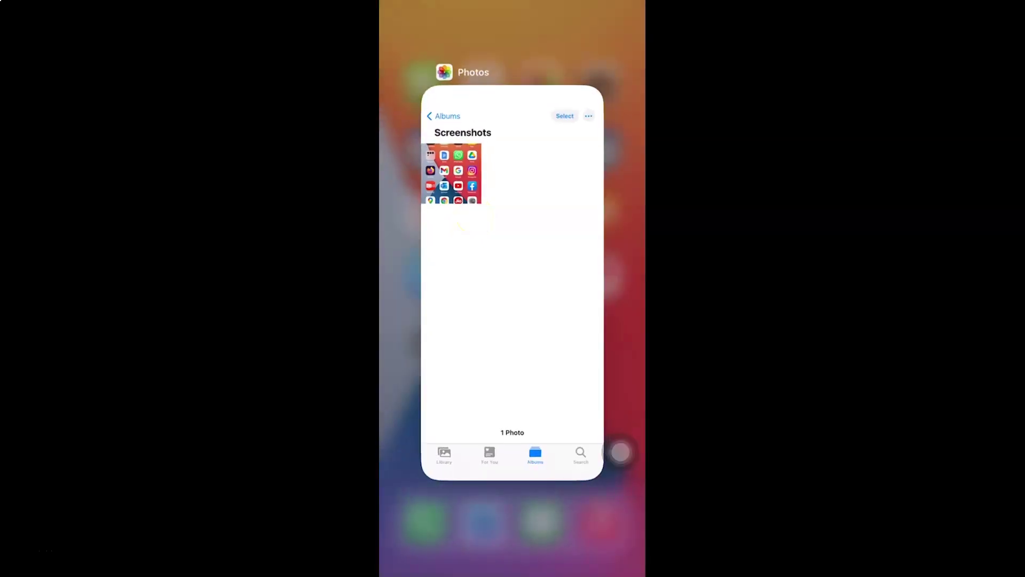
Step: Close Photos, then load google.com in Safari by entering 'goo' in the address bar
drag(476, 222, 476, 80)
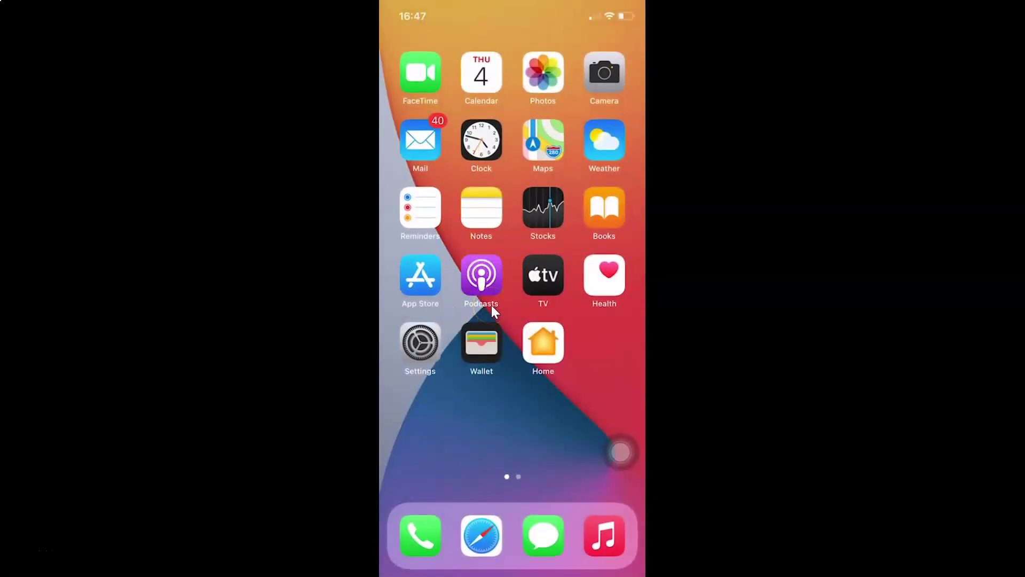
click(482, 536)
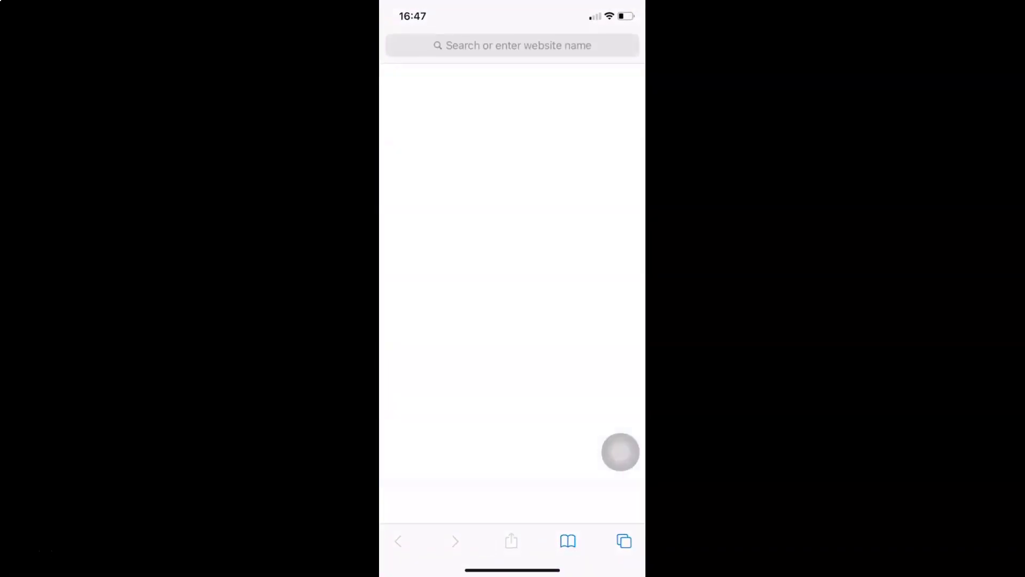
click(552, 45)
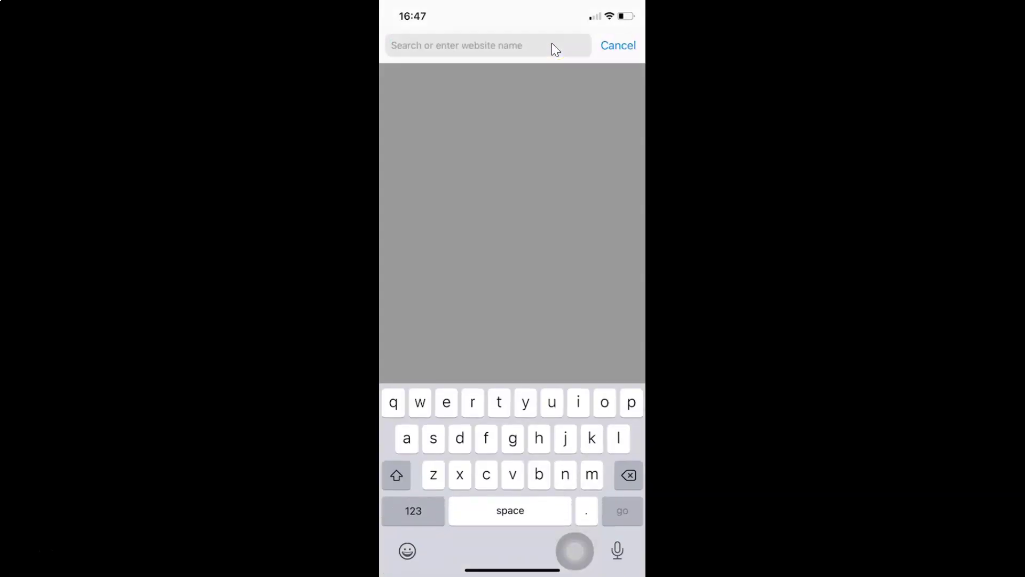
text(goo)
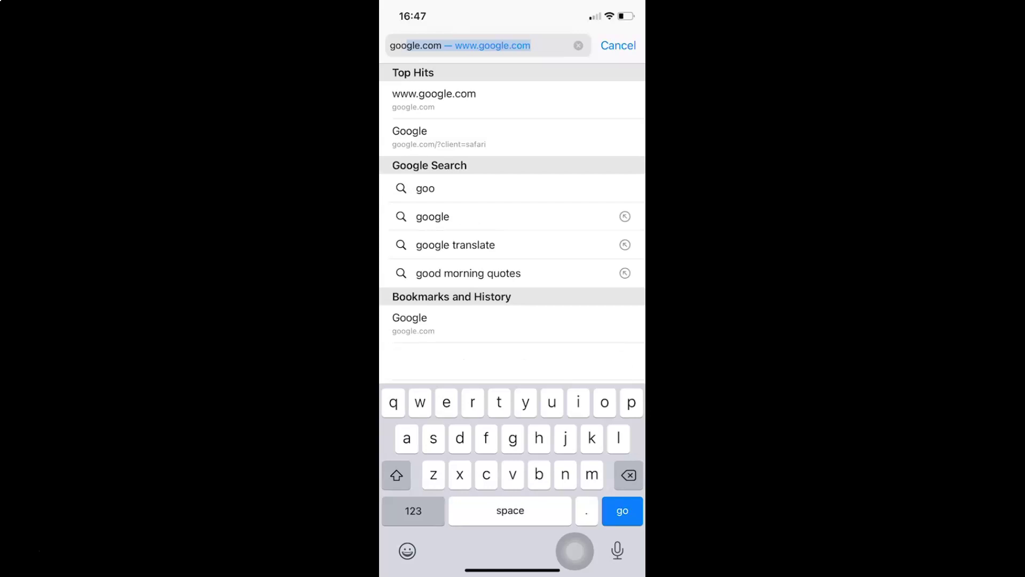
key(Return)
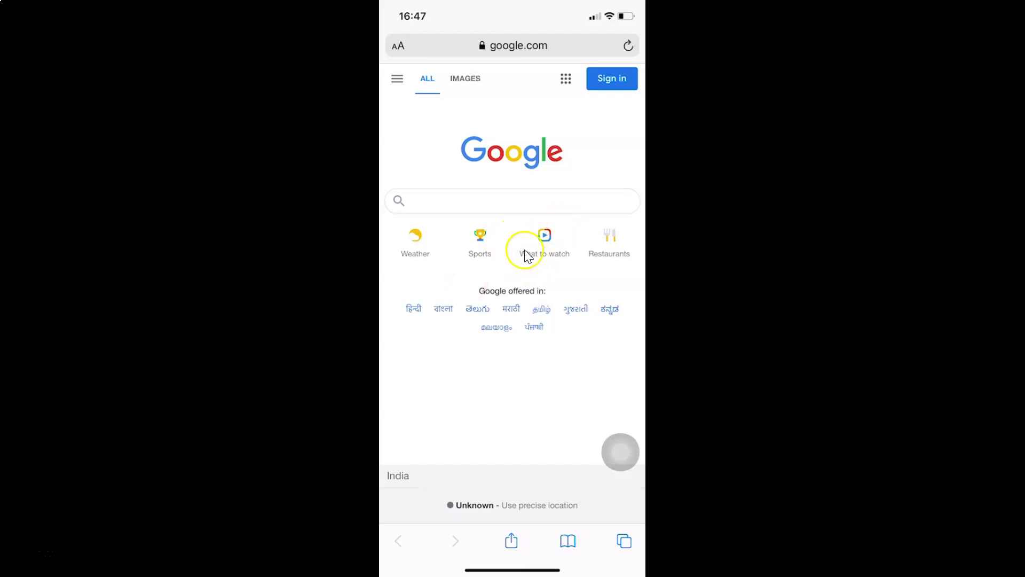
Step: Screenshot the Google home page through AssistiveTouch, then return to the home screen
click(626, 451)
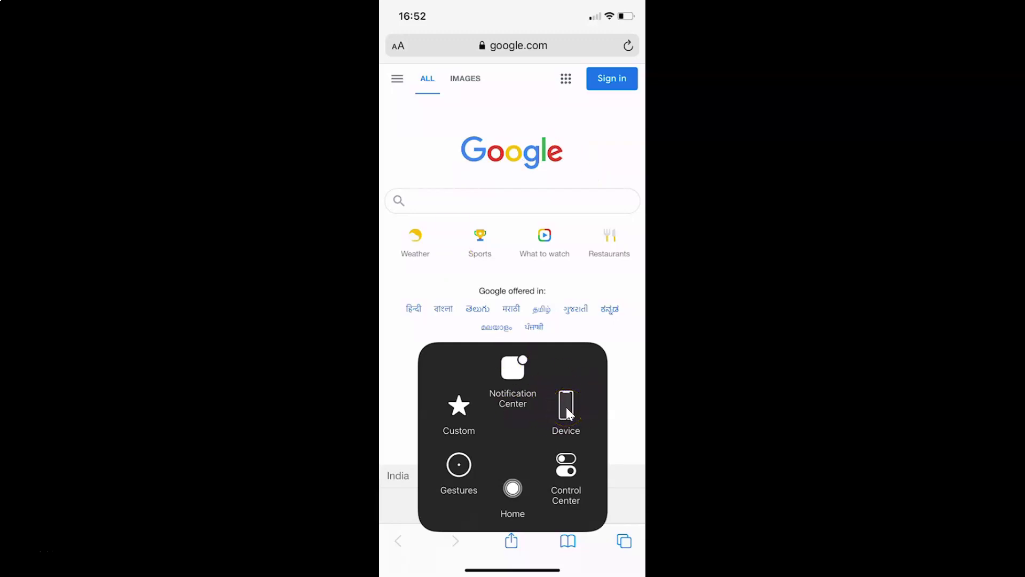
click(566, 407)
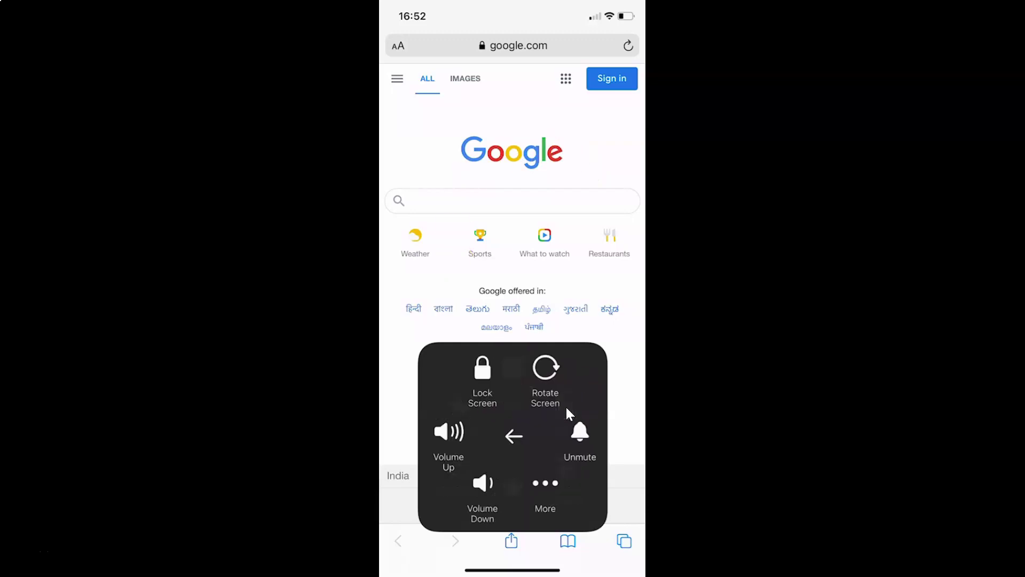
click(552, 499)
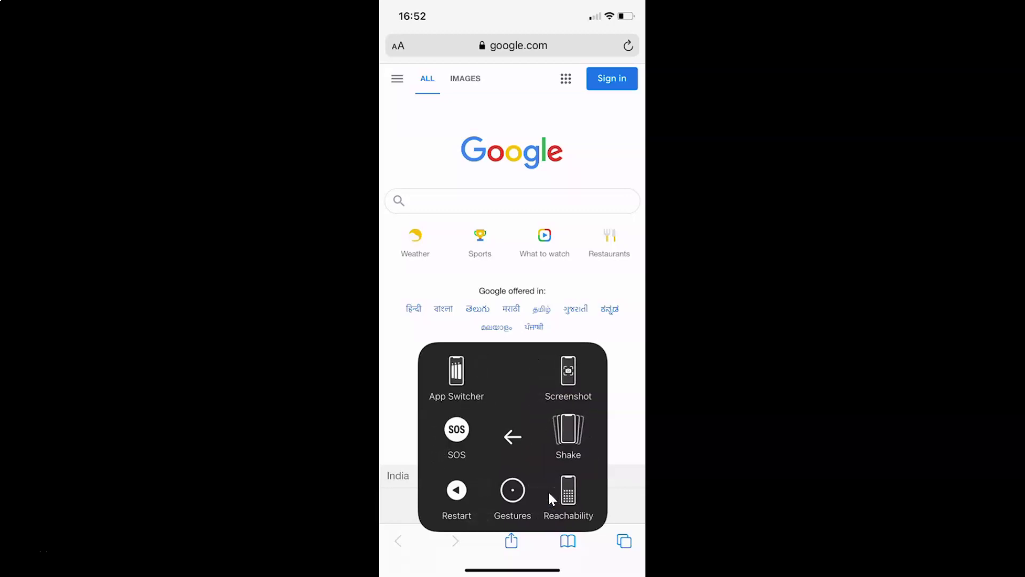
click(568, 380)
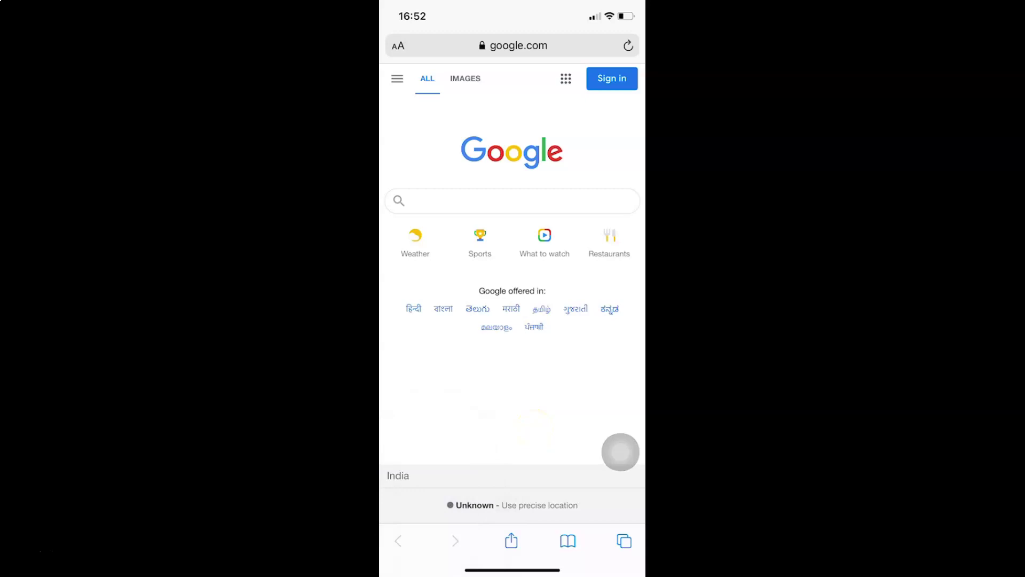
key(super+h)
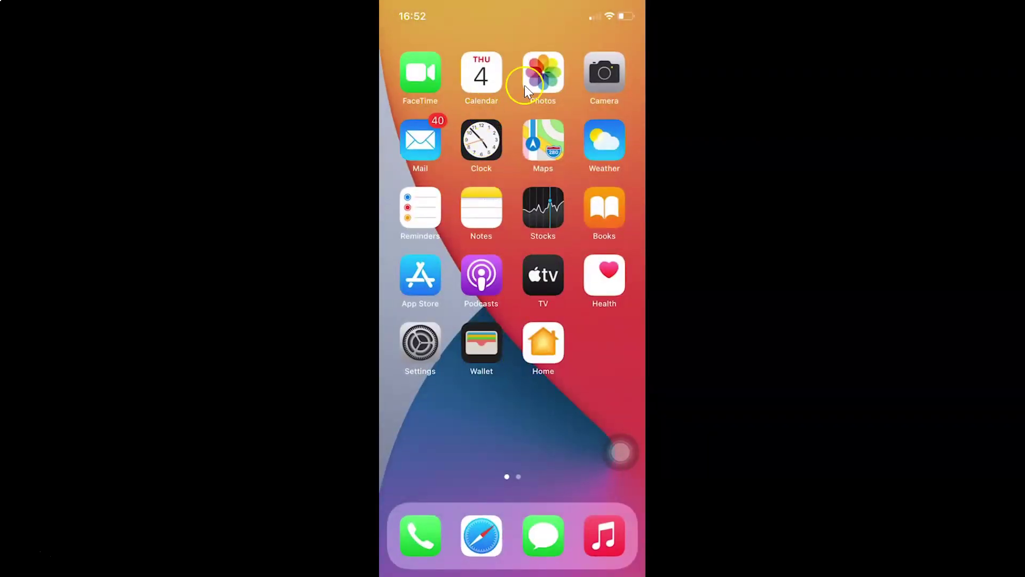
Step: Open the Photos Screenshots album to confirm it now holds two images
click(552, 78)
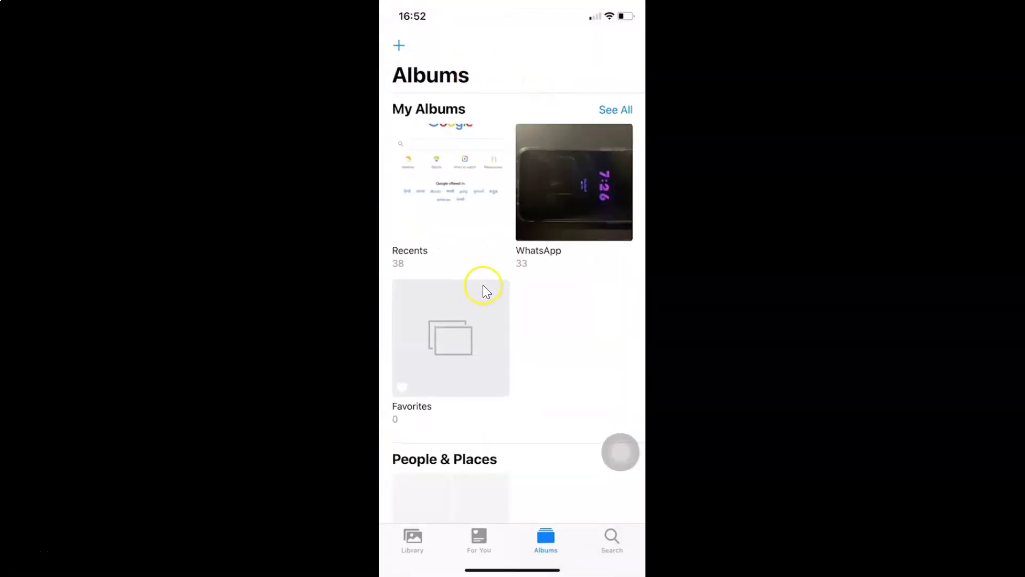
scroll(553, 284, down, 10)
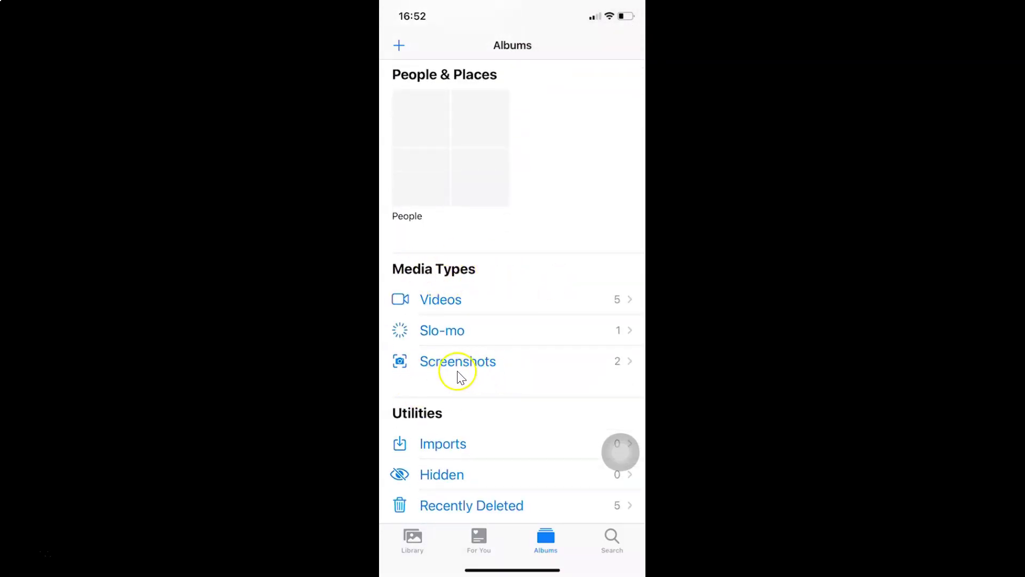
click(472, 371)
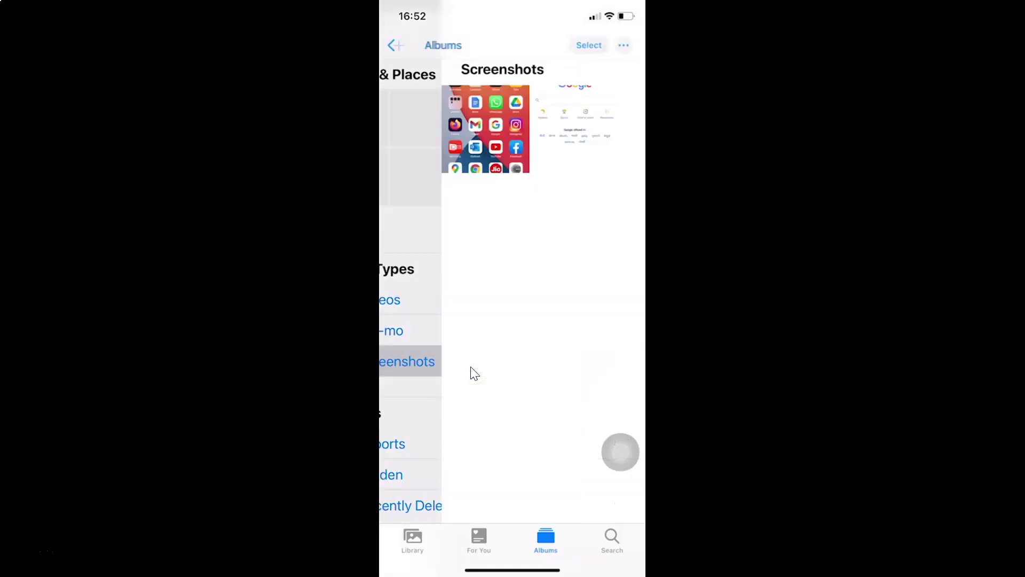